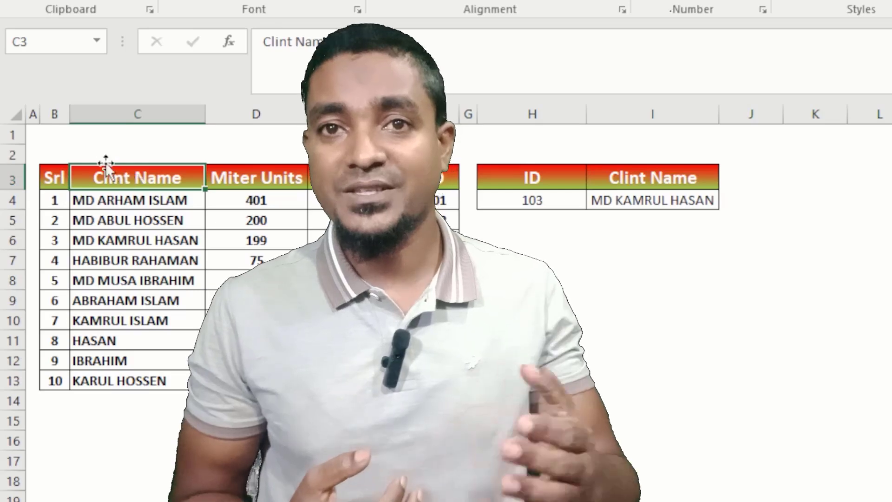
# Examine the ID lookup in H4, the client name formula in I4 and the table's ID, Bill Amount and Clint Name headers.
pyautogui.click(554, 200)
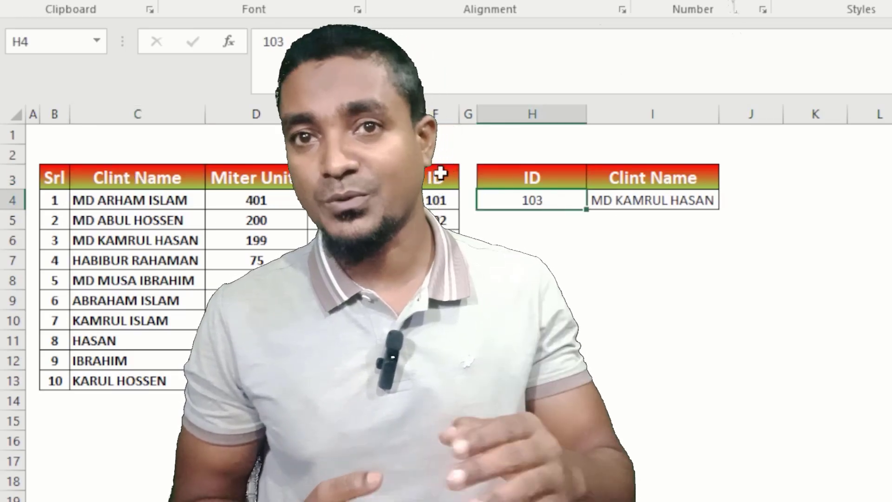
pyautogui.click(445, 176)
pyautogui.click(669, 378)
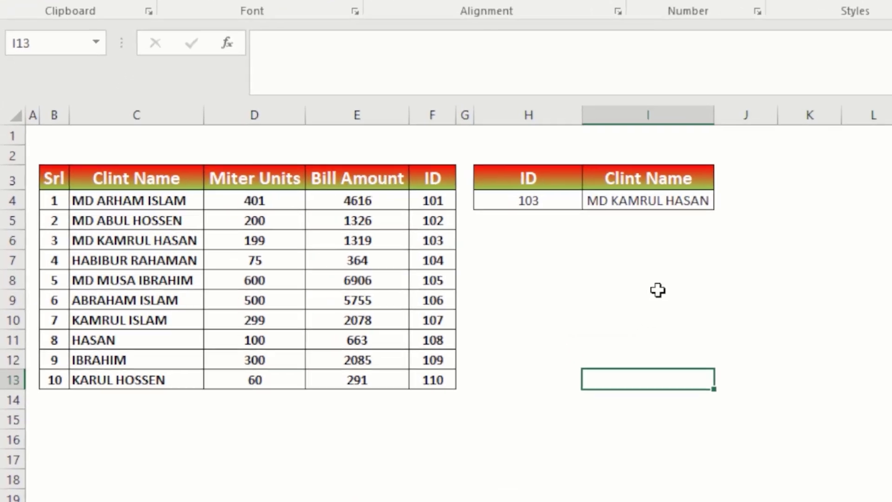
pyautogui.click(430, 281)
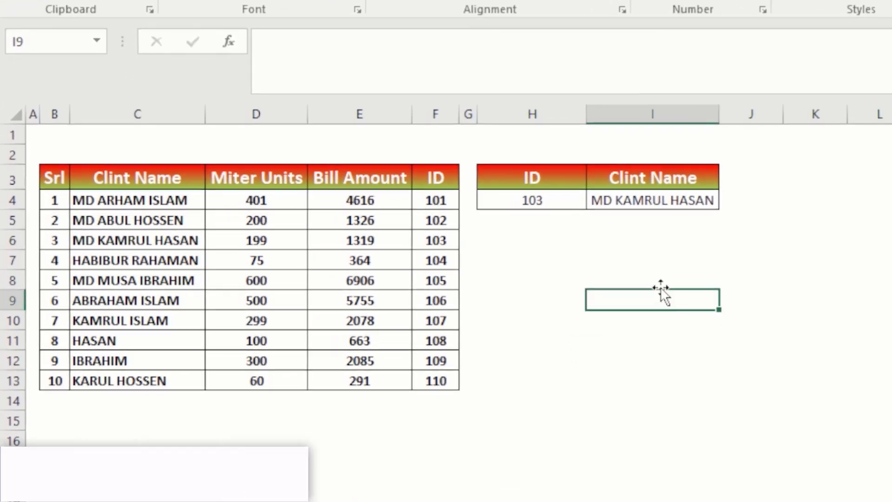
pyautogui.click(655, 213)
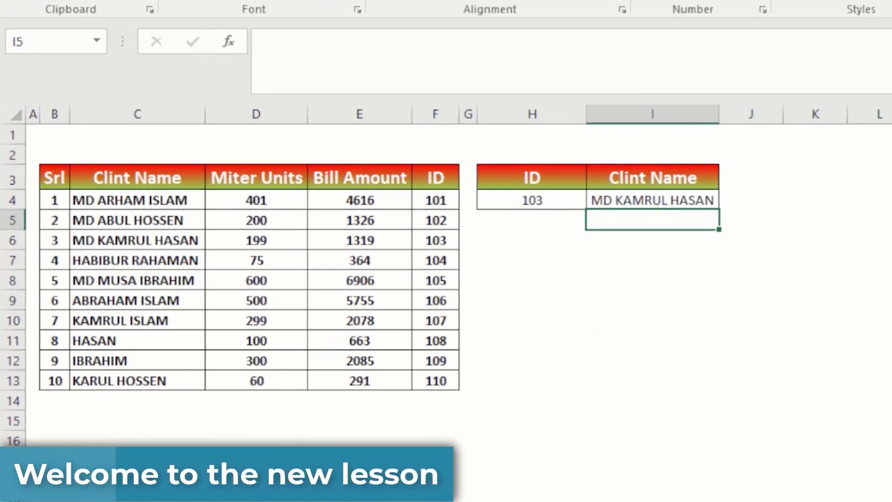
pyautogui.click(554, 411)
pyautogui.click(661, 203)
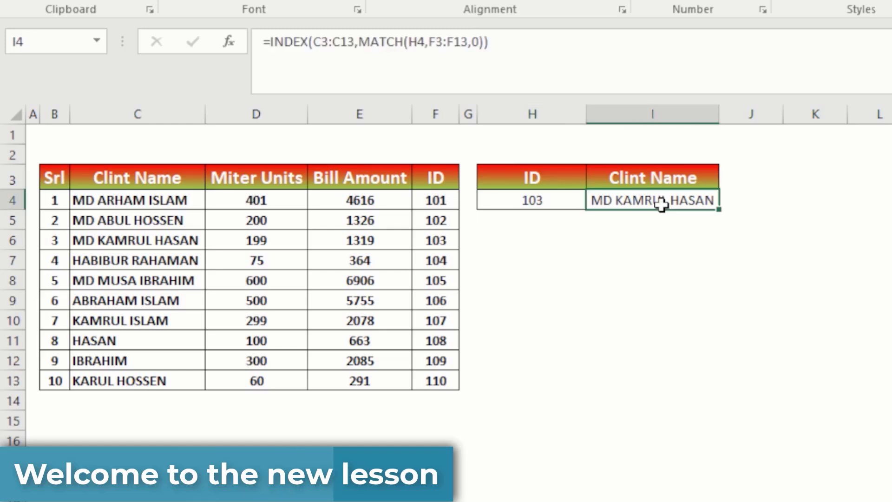
pyautogui.click(547, 199)
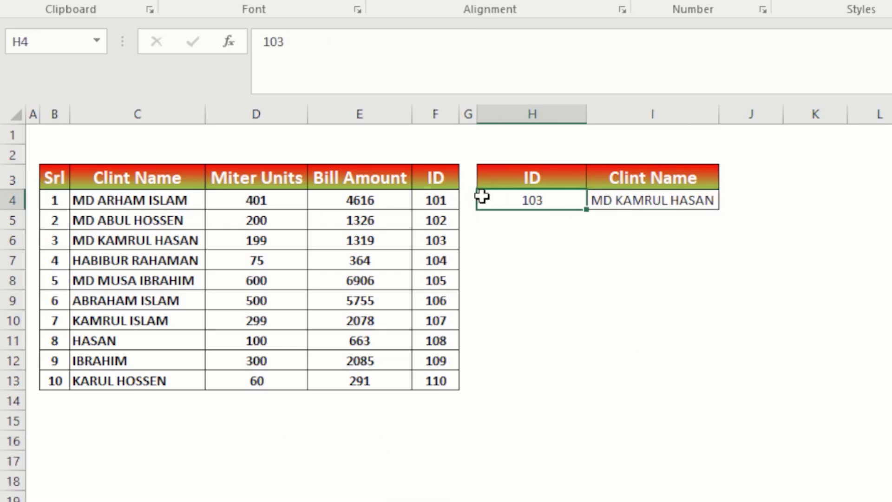
pyautogui.click(449, 201)
pyautogui.click(446, 175)
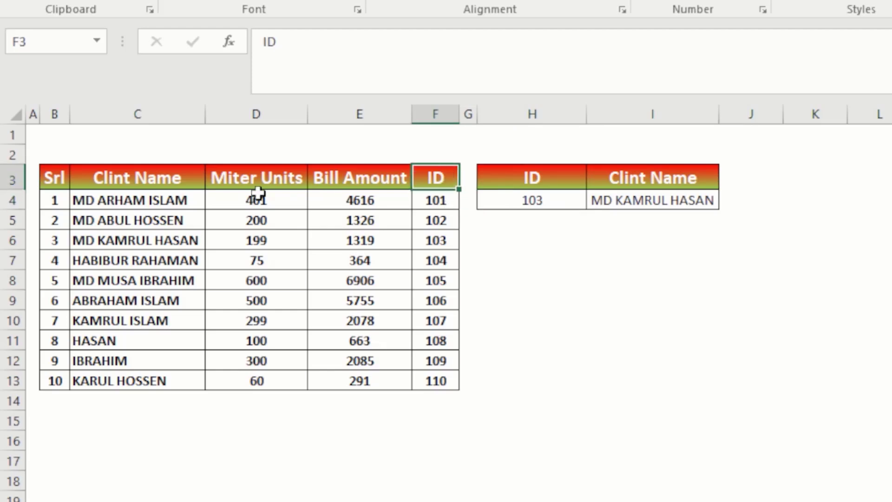
pyautogui.click(79, 181)
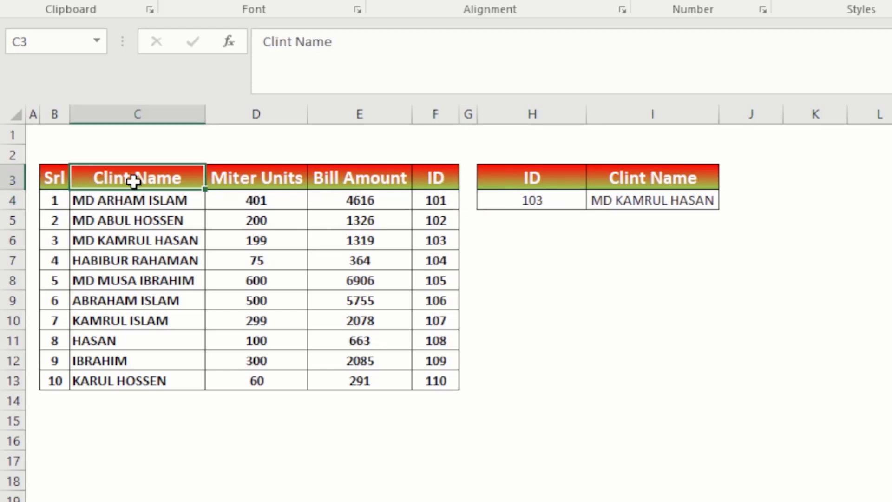
pyautogui.click(553, 200)
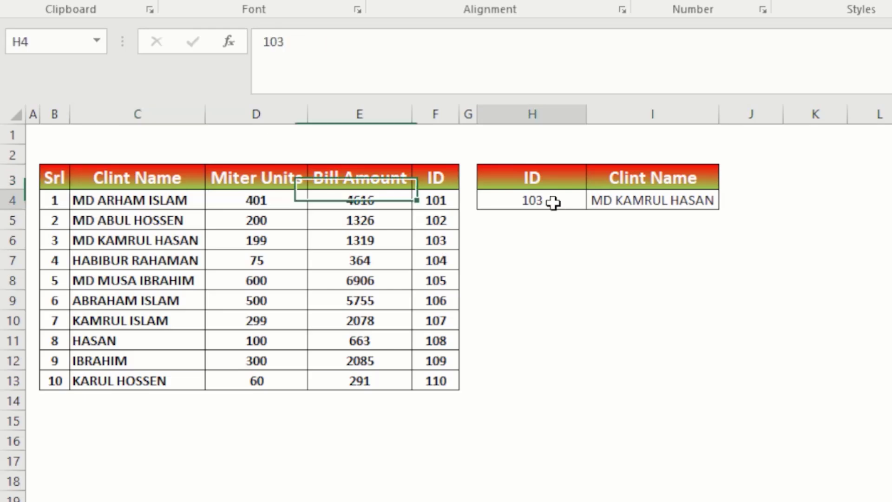
pyautogui.click(445, 178)
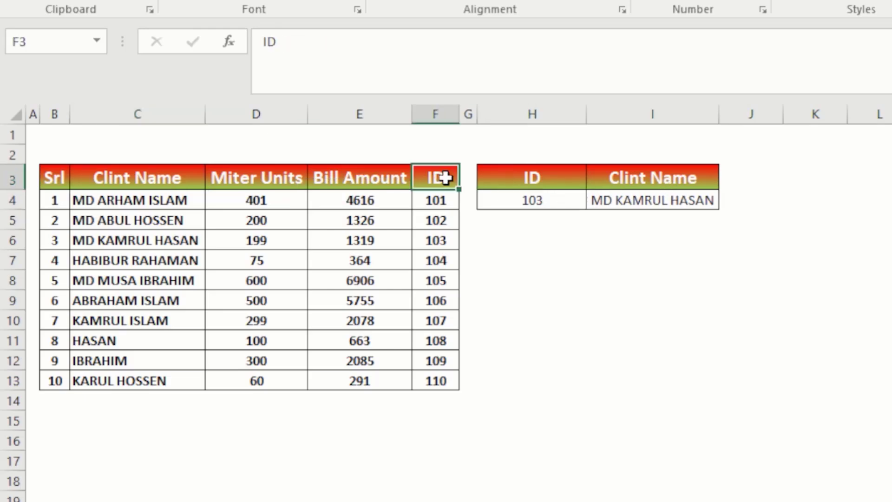
pyautogui.click(352, 177)
# Set the lookup ID in H4 to 102 and compare the returned client name with the matching table row.
pyautogui.click(516, 203)
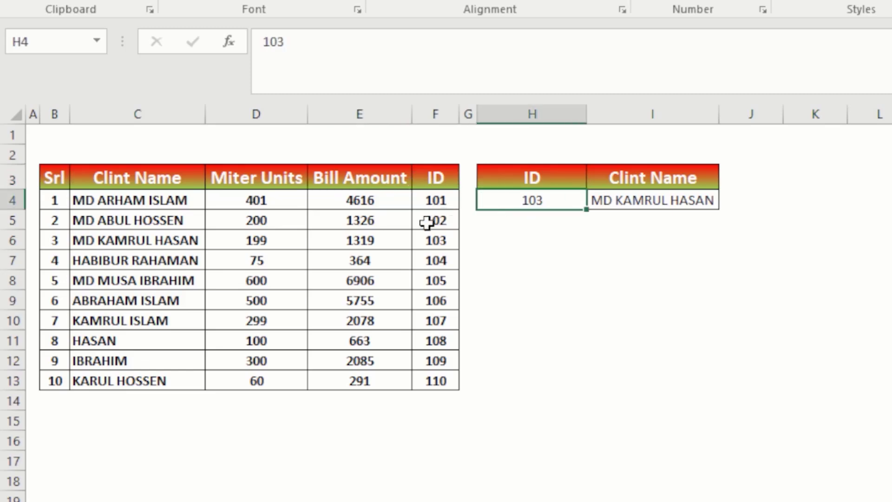
pyautogui.write('102')
pyautogui.press('Return')
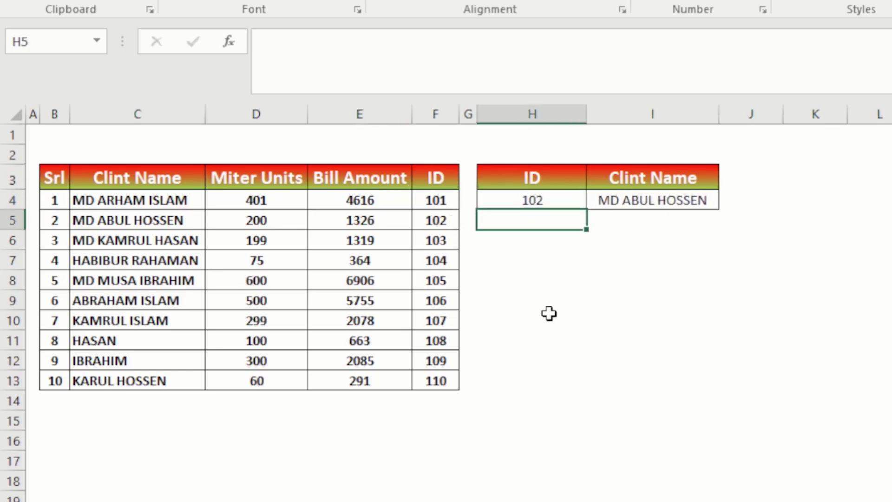
pyautogui.click(424, 224)
pyautogui.click(194, 216)
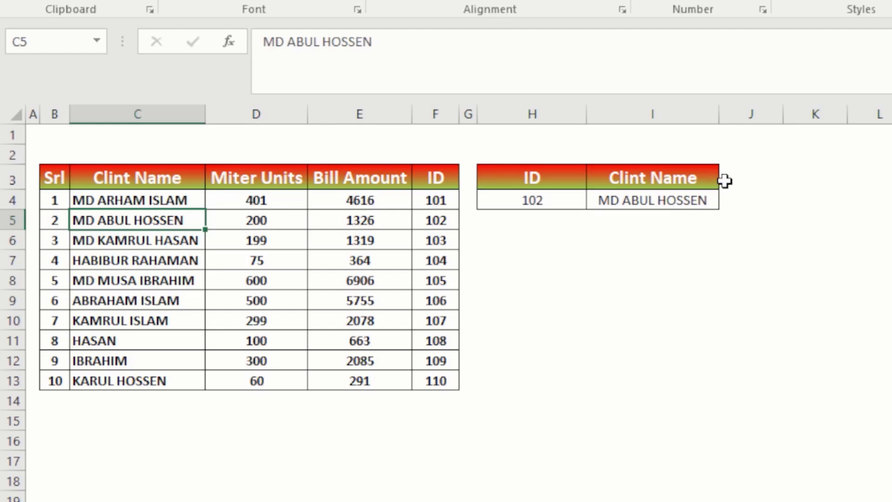
pyautogui.click(671, 205)
pyautogui.click(570, 200)
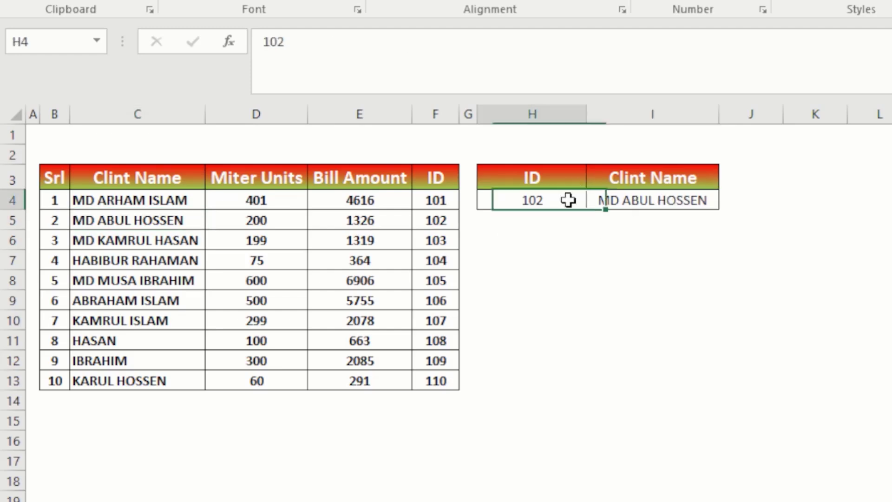
# Clear the formula in I4 and start a VLOOKUP there with H4 as the lookup value.
pyautogui.click(667, 201)
pyautogui.press('Delete')
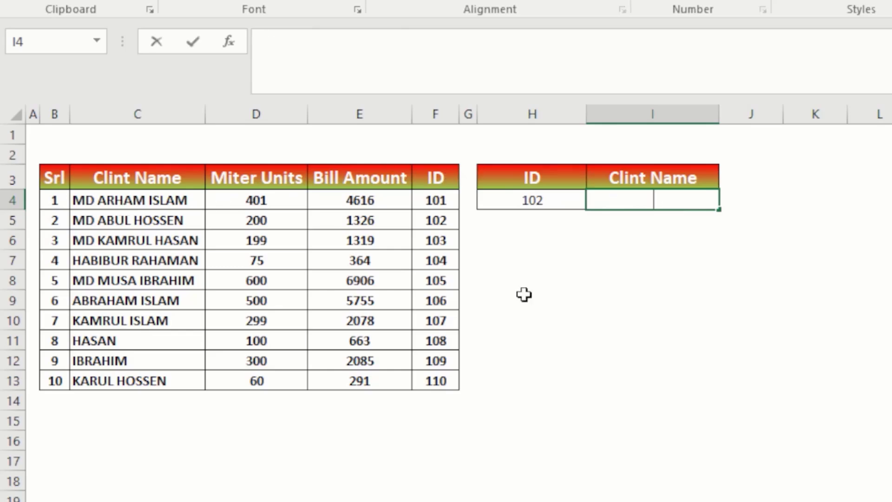
pyautogui.write('=vl')
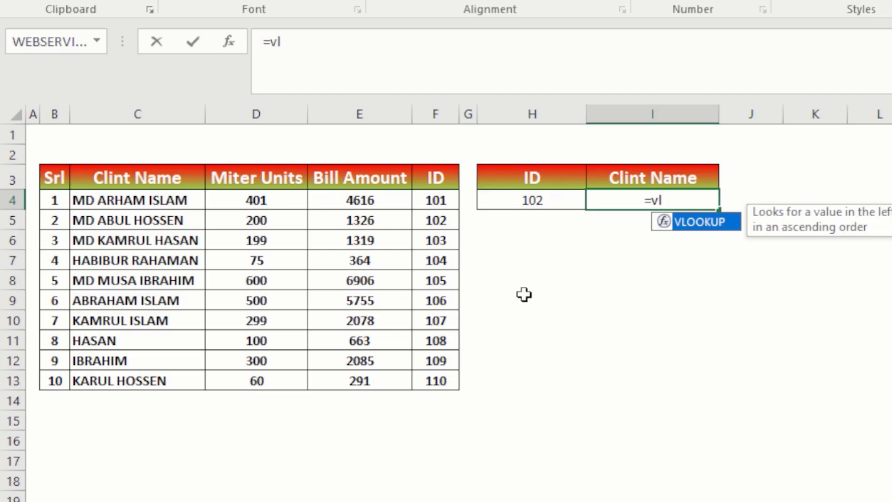
pyautogui.press('Tab')
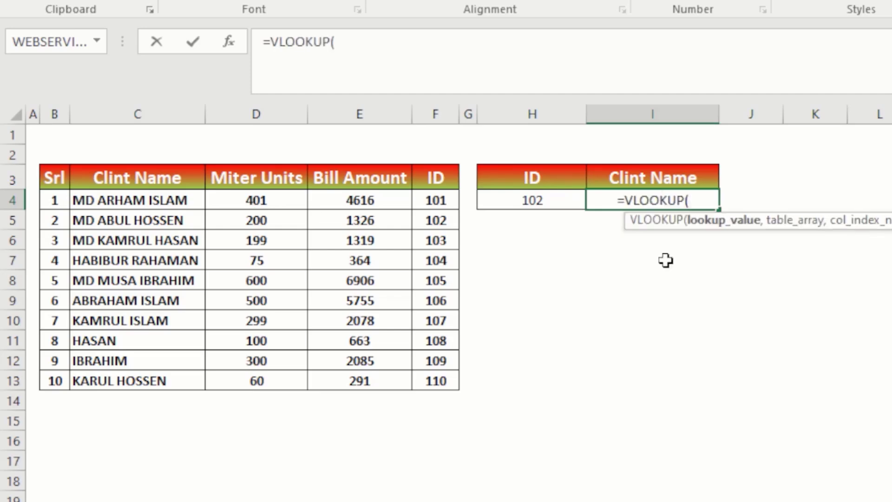
pyautogui.click(529, 195)
pyautogui.write(',')
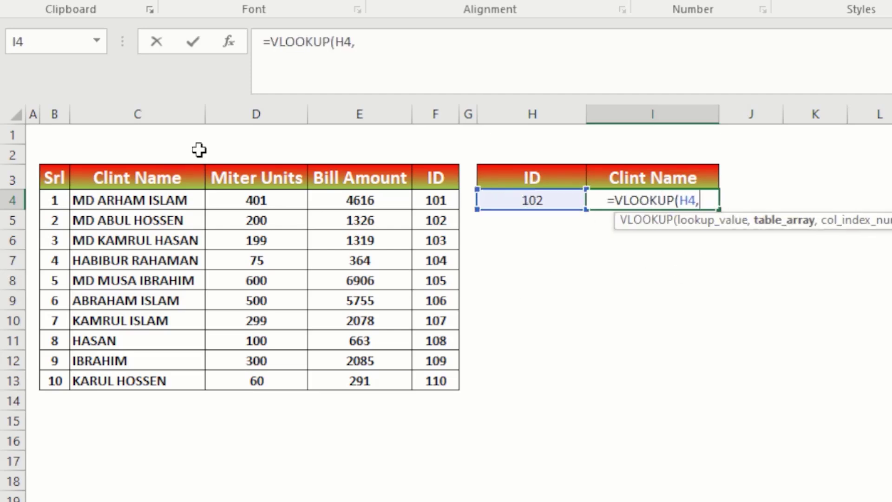
# Complete the VLOOKUP in I4 with table array C4:F13, column index -4 and range lookup 0.
pyautogui.click(94, 197)
pyautogui.moveTo(95, 197); pyautogui.dragTo(429, 378)
pyautogui.write(',')
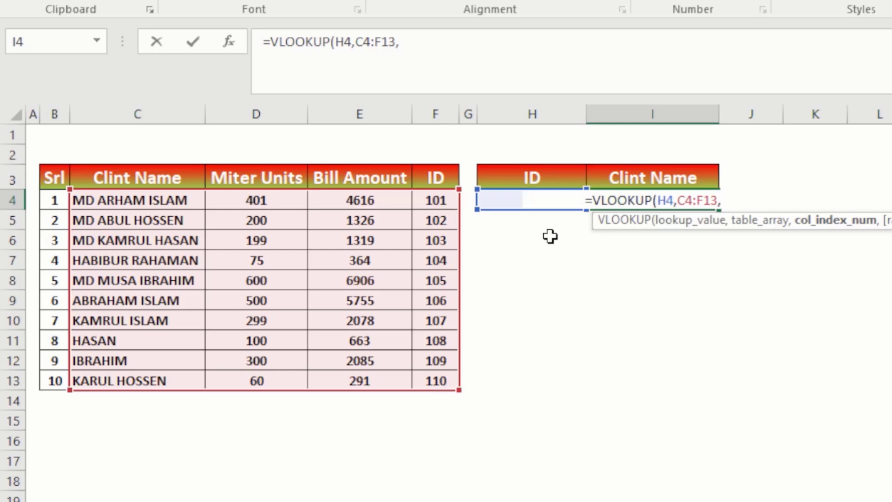
pyautogui.write('-4')
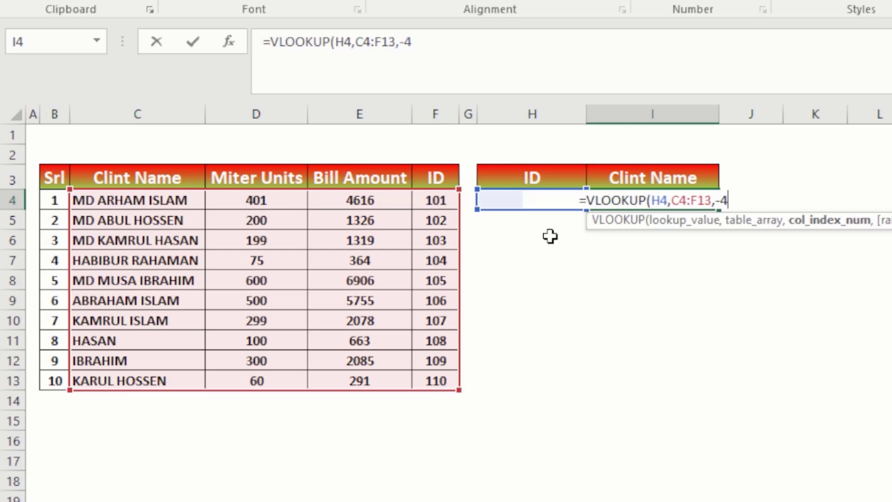
pyautogui.write(',0')
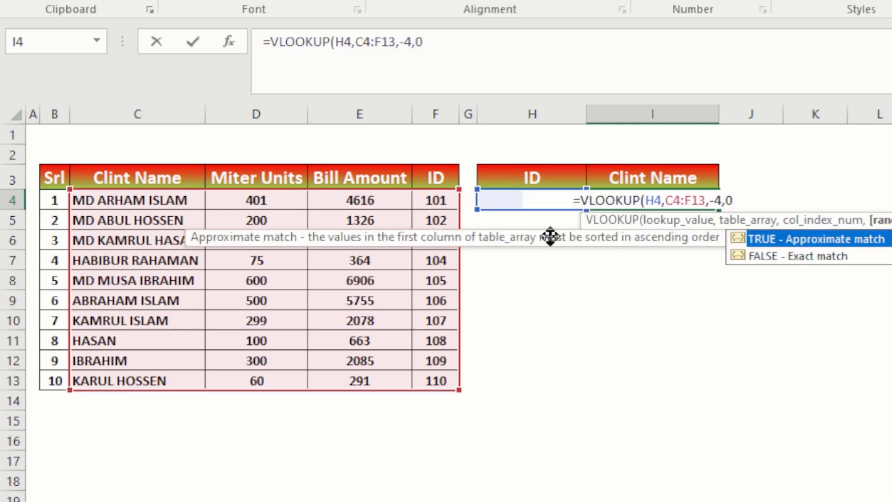
pyautogui.press('Return')
pyautogui.click(619, 203)
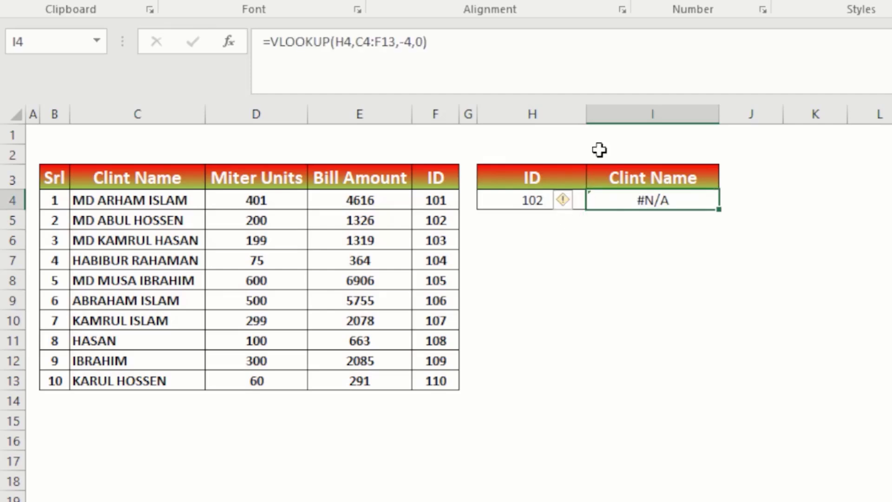
# Change the VLOOKUP's column index in I4 to 4 and recheck the table's ID column.
pyautogui.click(404, 41)
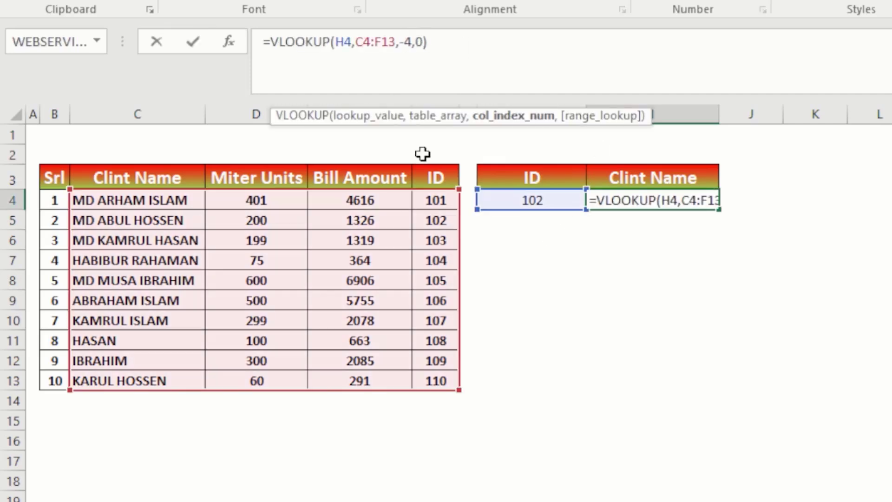
pyautogui.press('BackSpace')
pyautogui.press('Return')
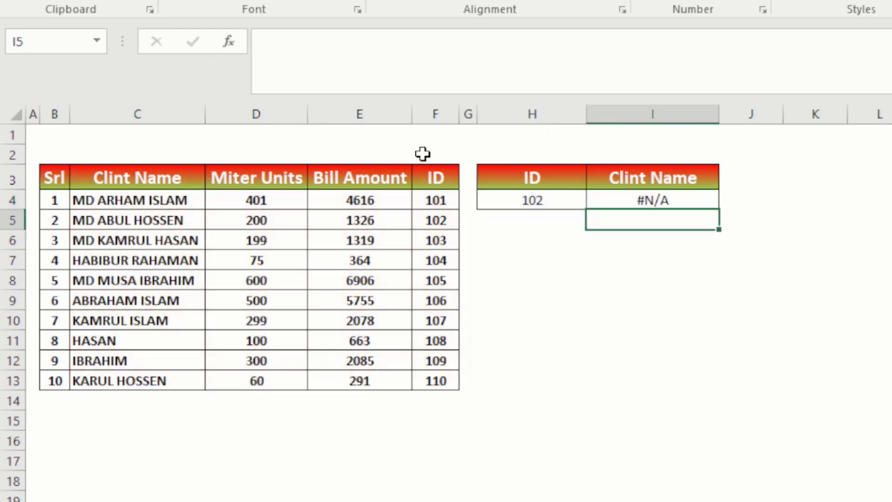
pyautogui.click(647, 204)
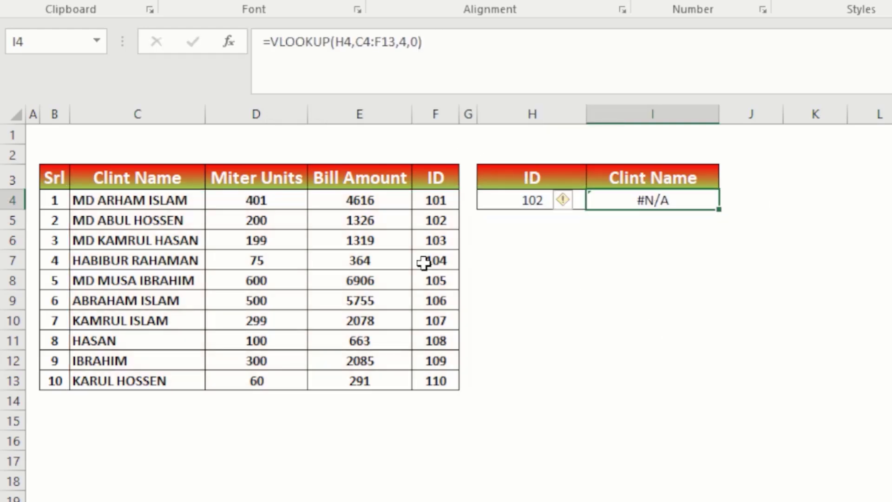
pyautogui.click(442, 168)
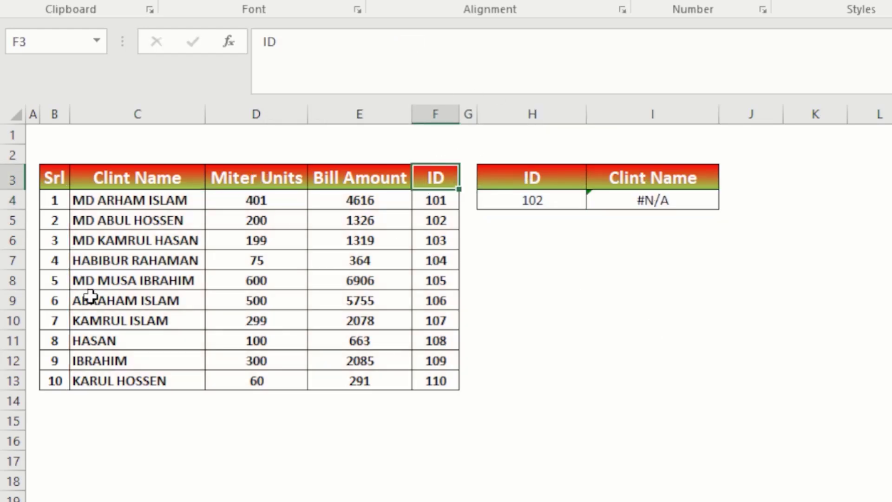
pyautogui.click(441, 264)
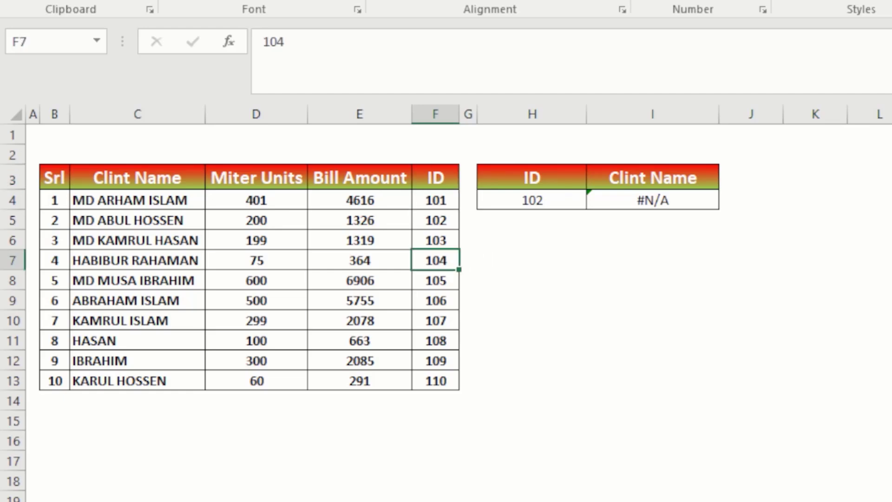
# Clear I4 and start an INDEX formula there with the client names in C4:C13 as the array.
pyautogui.click(680, 212)
pyautogui.click(679, 200)
pyautogui.press('Delete')
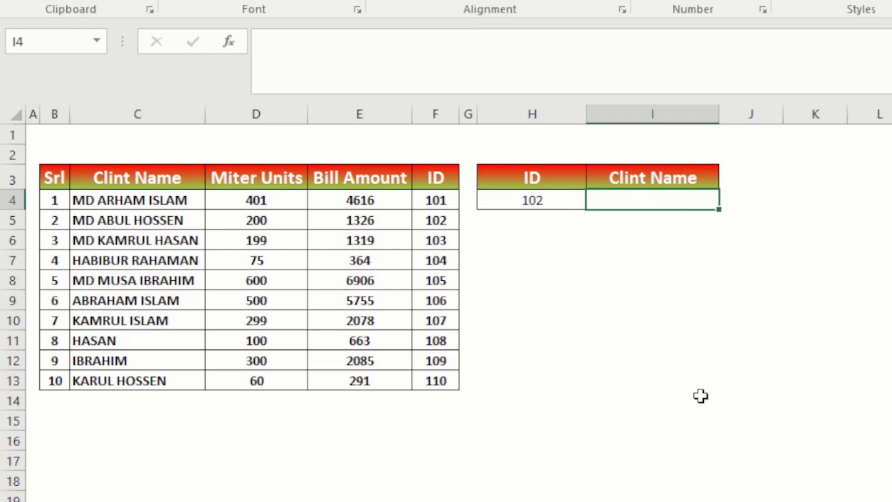
pyautogui.write('=')
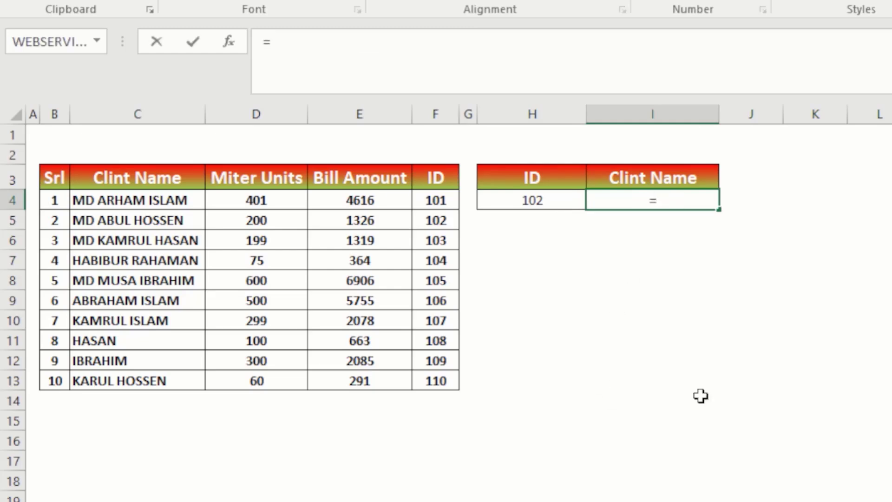
pyautogui.write('inde')
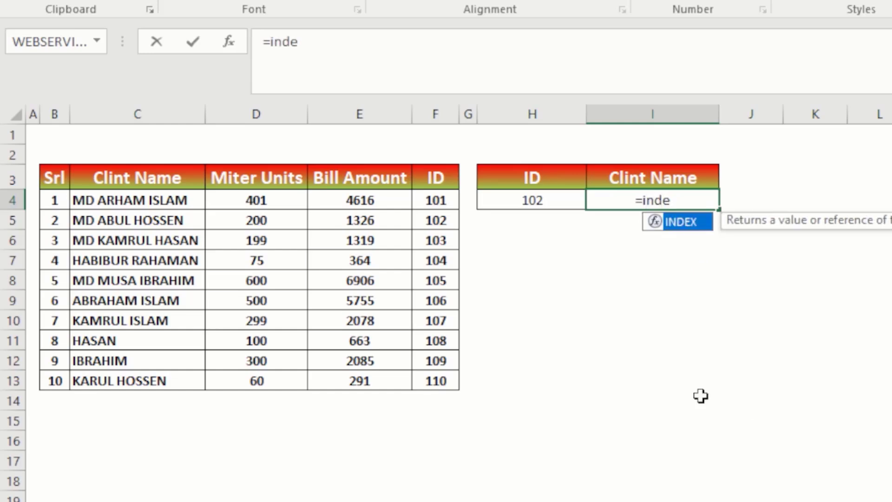
pyautogui.press('Tab')
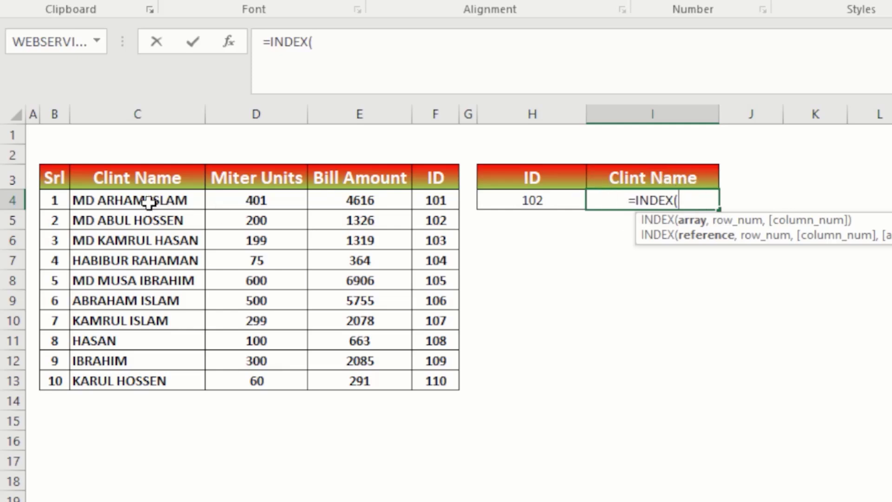
pyautogui.moveTo(144, 200); pyautogui.dragTo(139, 382)
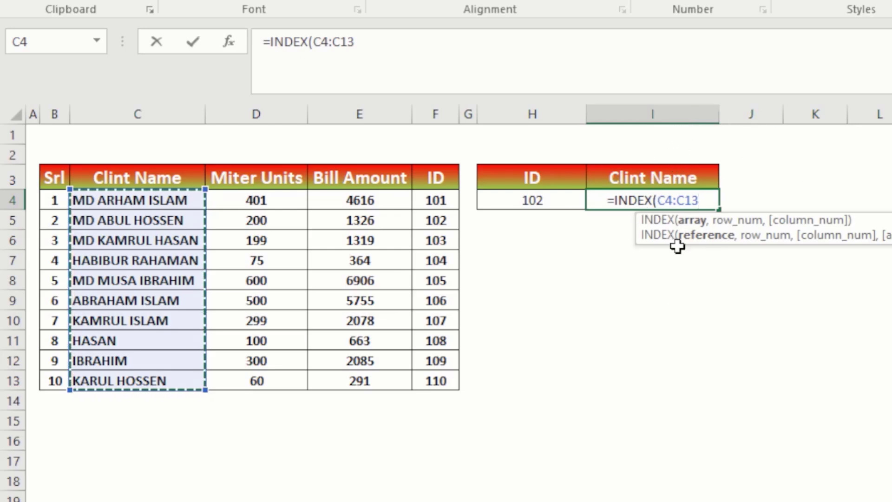
pyautogui.write(',')
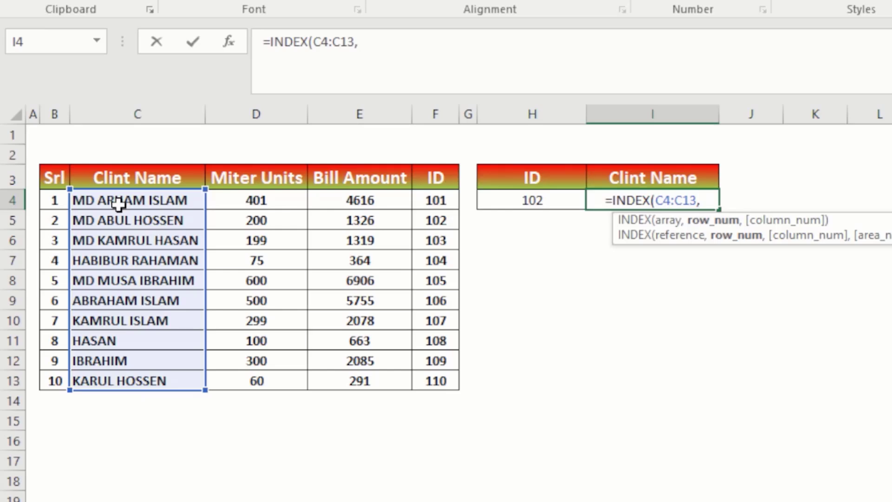
# Nest a MATCH function as the INDEX row number in I4, with H4 as the lookup value.
pyautogui.write('m')
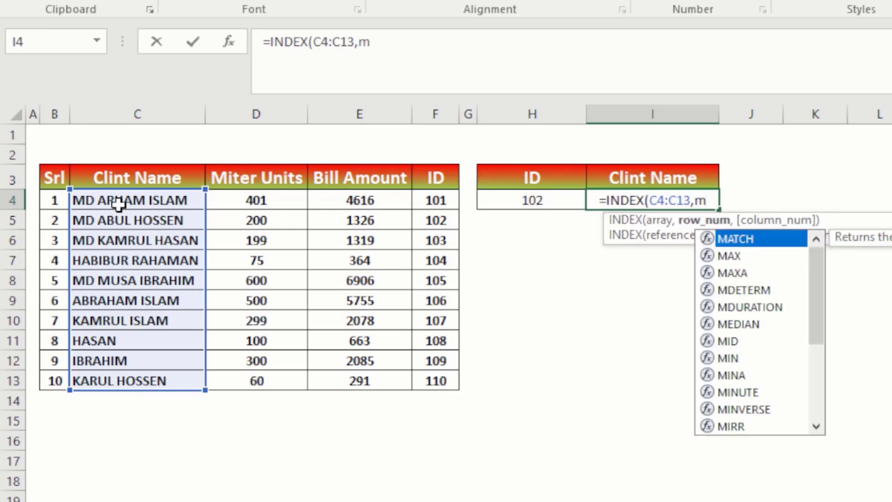
pyautogui.write('atch')
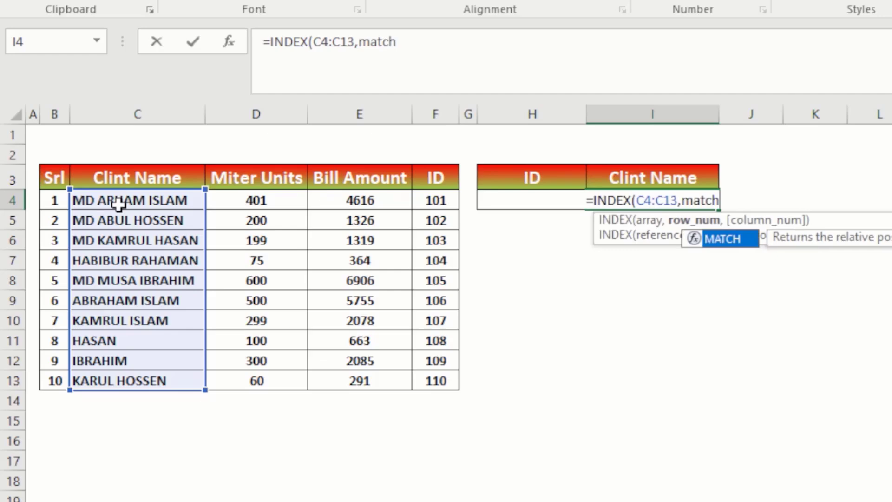
pyautogui.press('Tab')
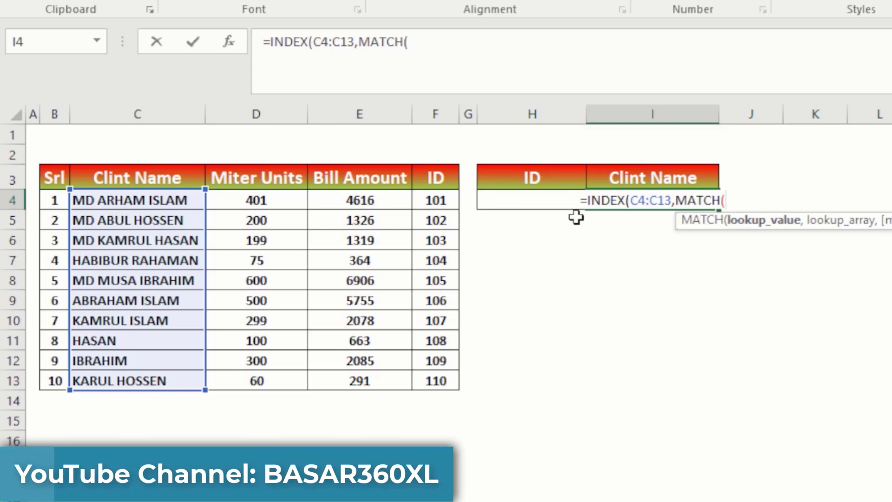
pyautogui.click(467, 201)
pyautogui.press('Right')
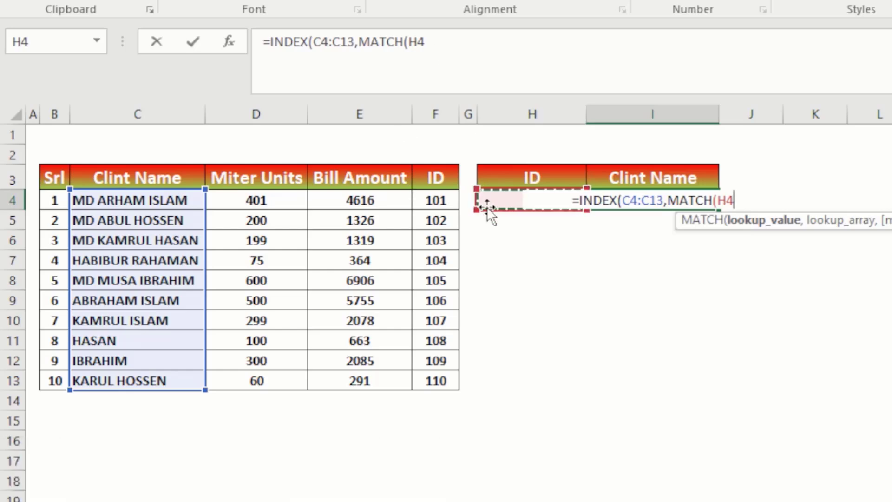
pyautogui.press('BackSpace')
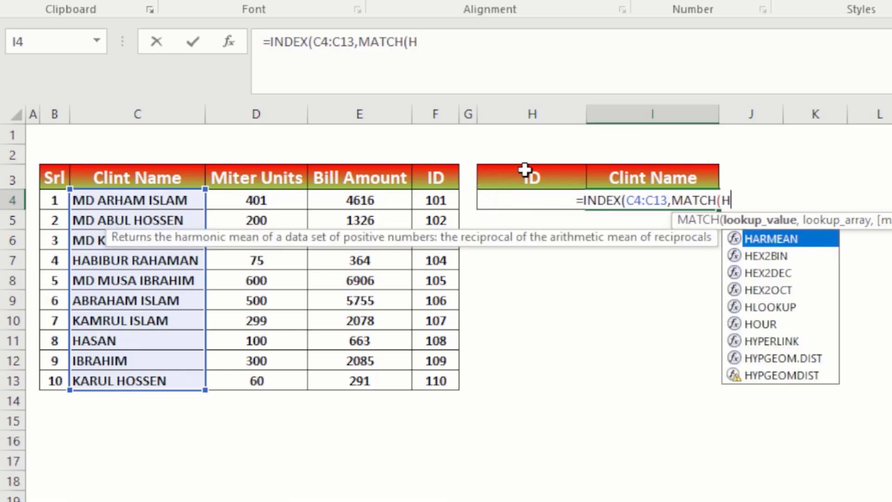
pyautogui.write('4')
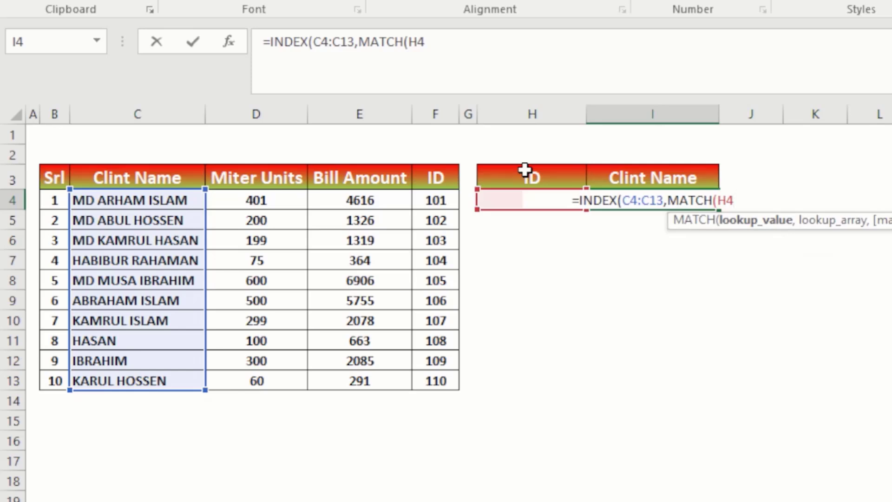
pyautogui.write(',')
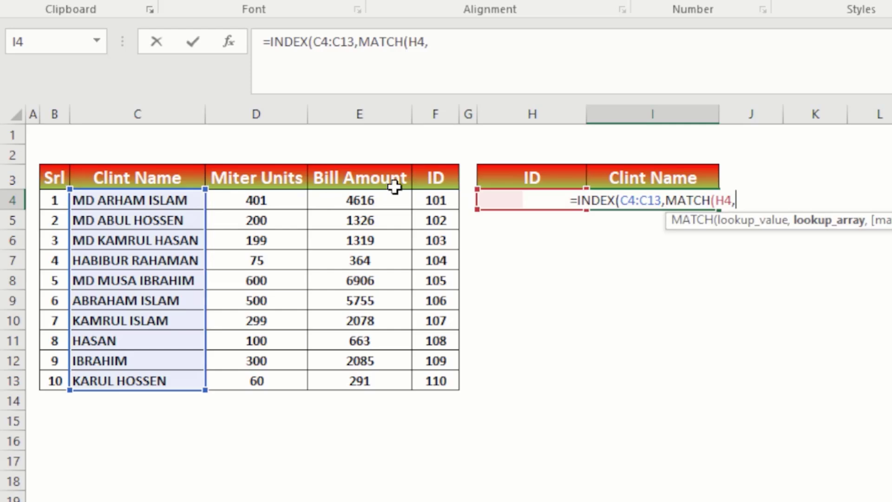
# Complete the MATCH with lookup array F4:F13 and exact match 0, and enter the formula with its closing parentheses corrected.
pyautogui.click(426, 198)
pyautogui.moveTo(426, 194); pyautogui.dragTo(447, 378)
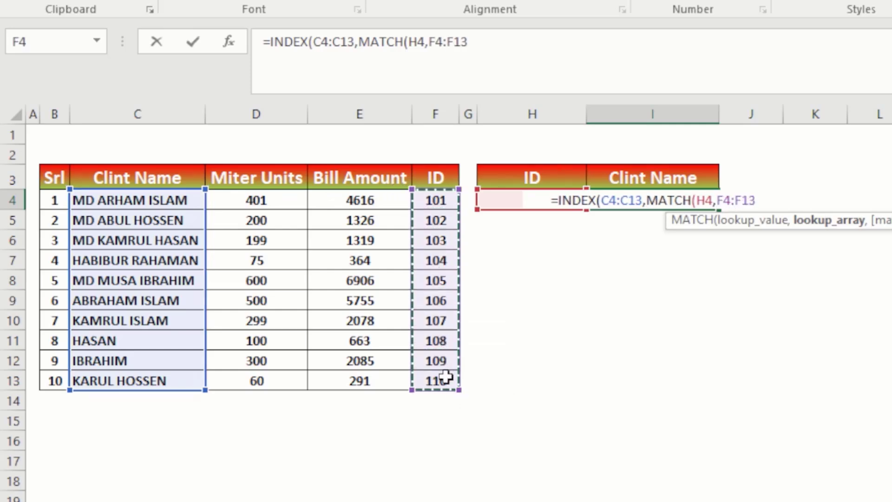
pyautogui.write(',')
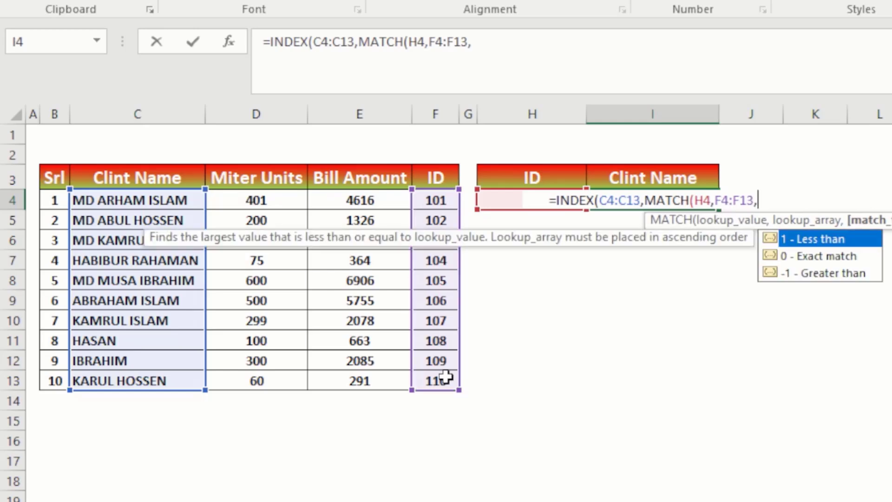
pyautogui.doubleClick(830, 256)
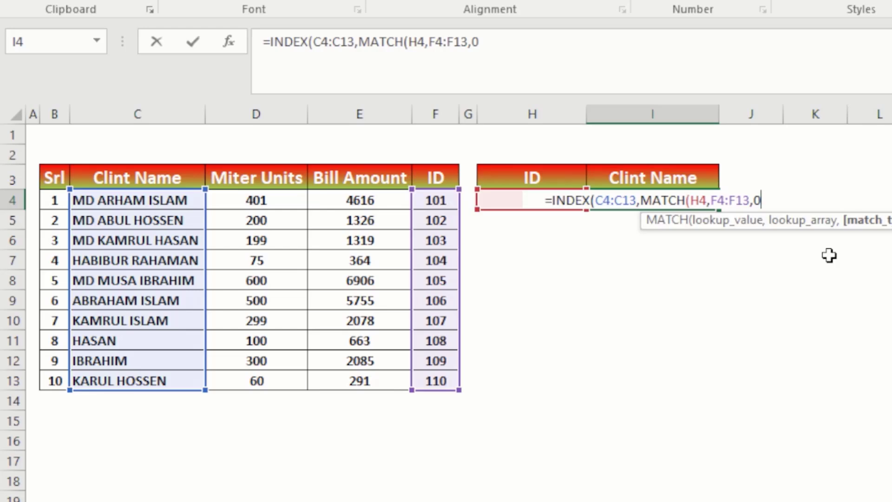
pyautogui.write(')')
pyautogui.press('Return')
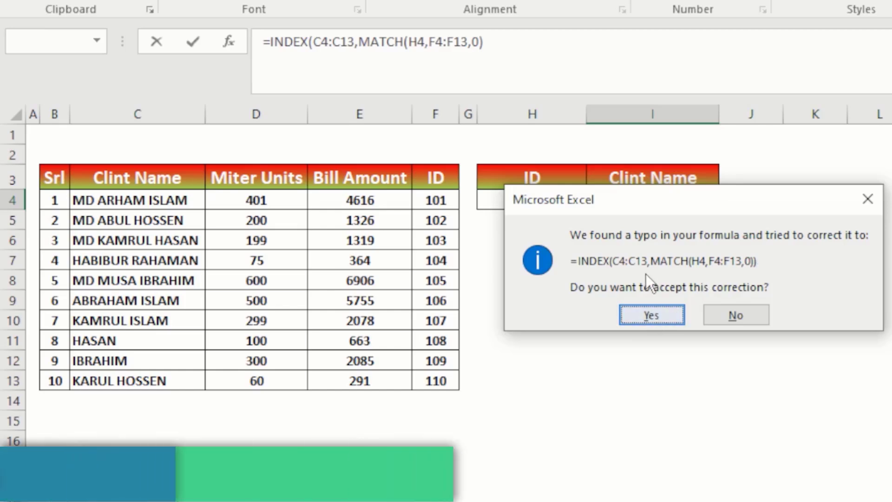
pyautogui.click(652, 315)
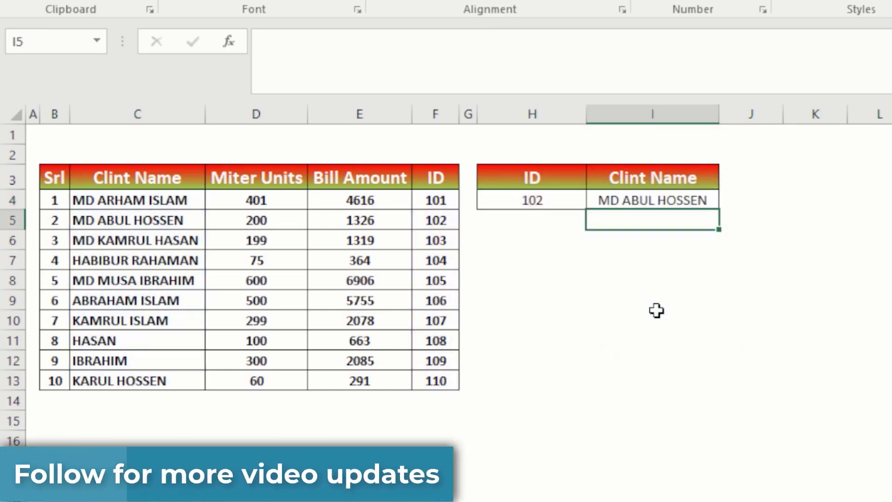
# Set the lookup ID in H4 to 103 and check the client name returned in I4.
pyautogui.click(542, 185)
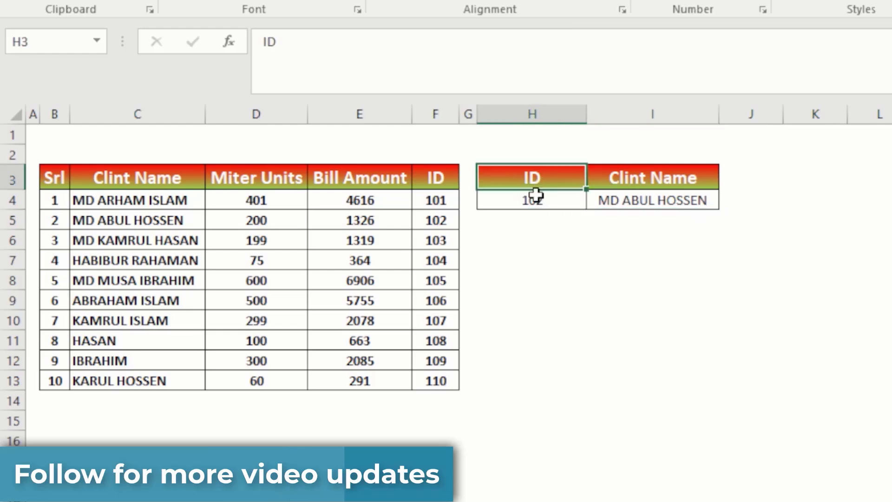
pyautogui.click(441, 205)
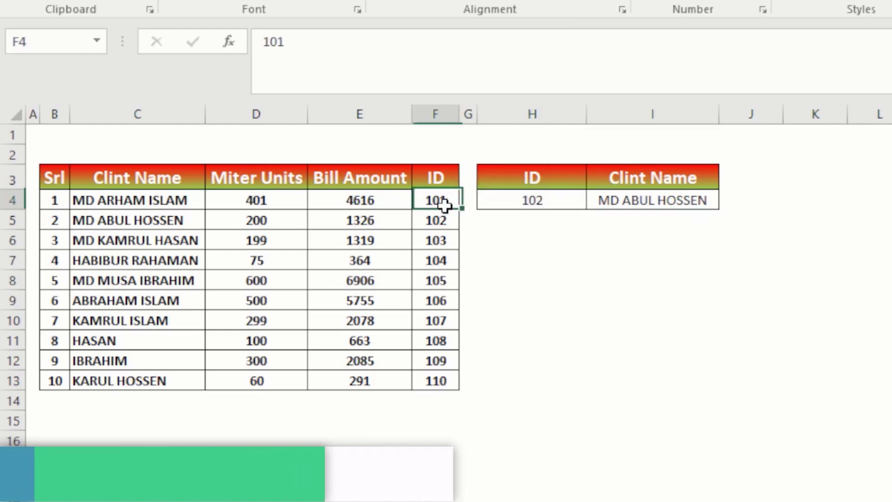
pyautogui.click(92, 239)
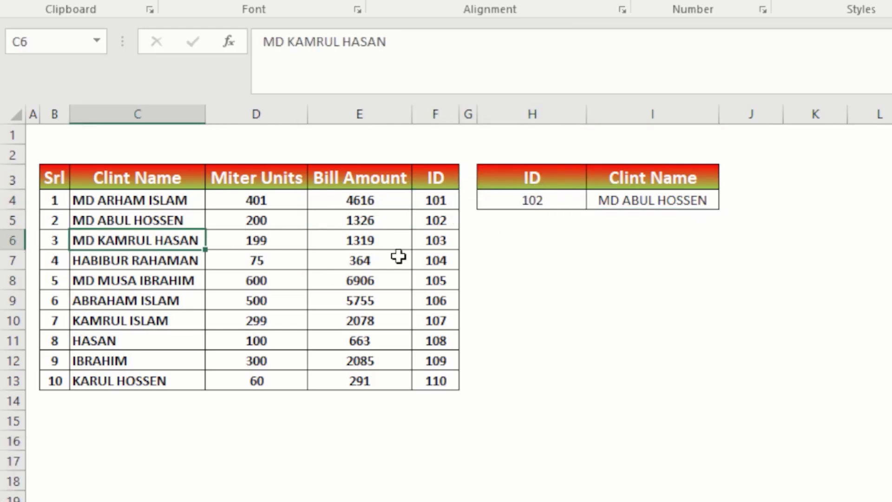
pyautogui.click(436, 243)
pyautogui.click(532, 200)
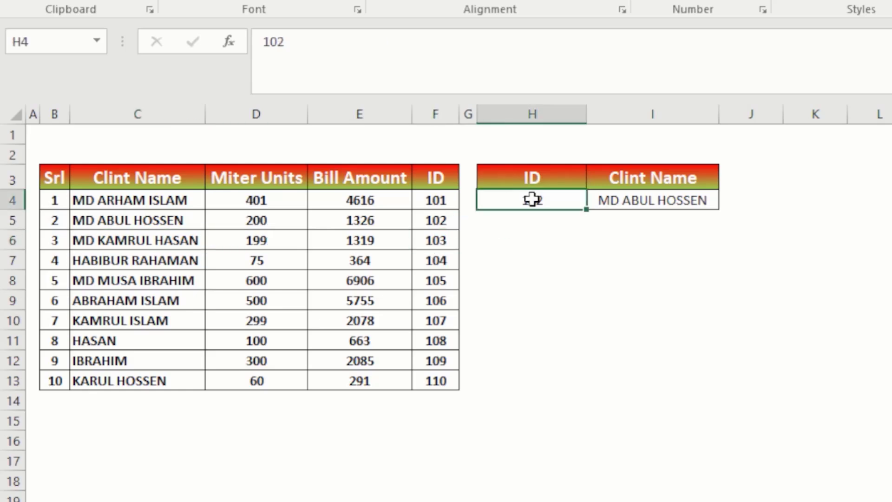
pyautogui.write('103')
pyautogui.press('Return')
pyautogui.click(656, 200)
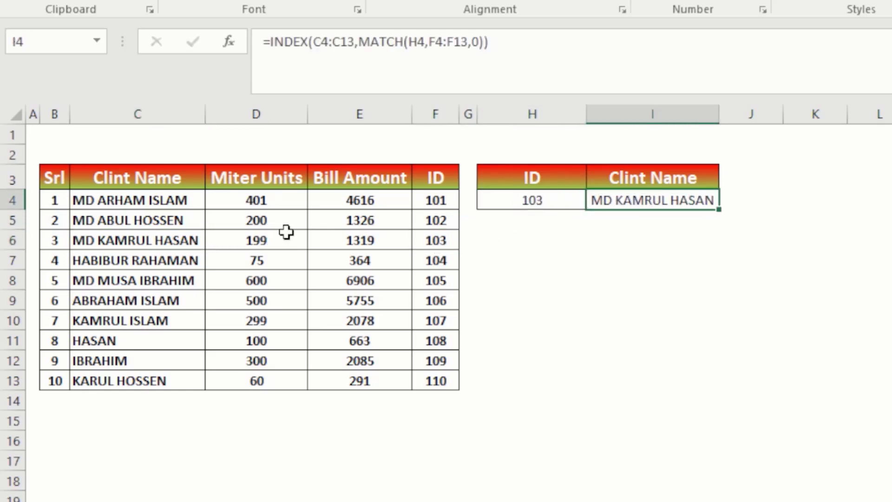
# Compare the name returned in I4 with the table's row for ID 103 and review the INDEX and MATCH formula.
pyautogui.click(144, 247)
pyautogui.click(466, 241)
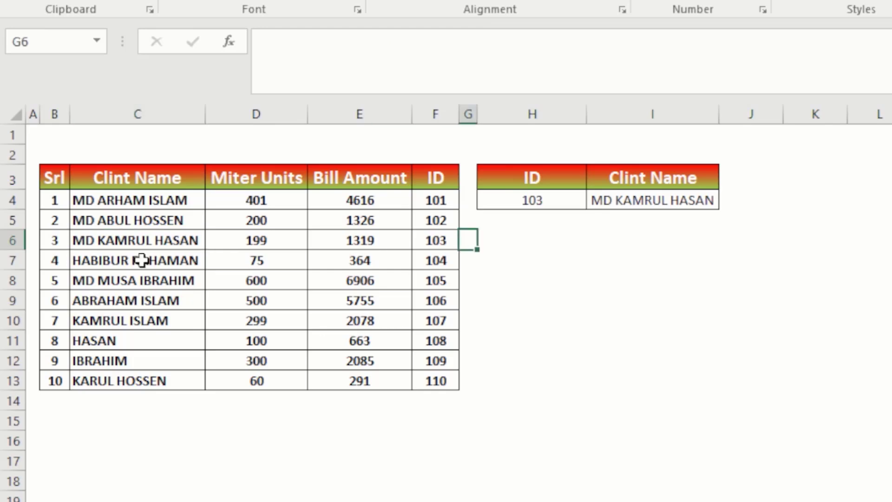
pyautogui.click(12, 239)
pyautogui.click(588, 205)
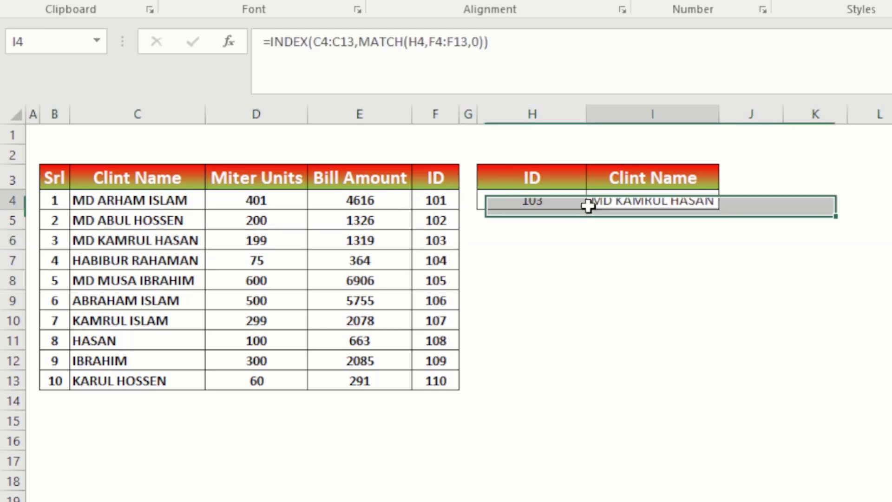
pyautogui.click(431, 113)
pyautogui.click(129, 198)
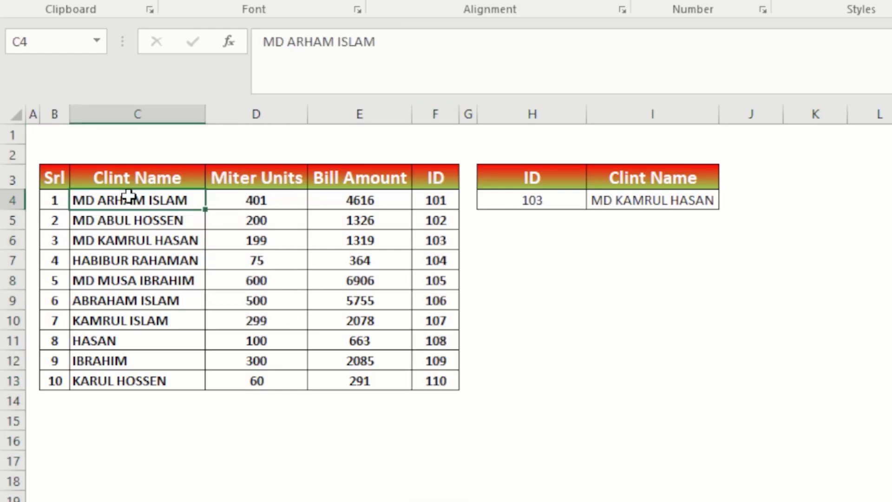
pyautogui.click(539, 215)
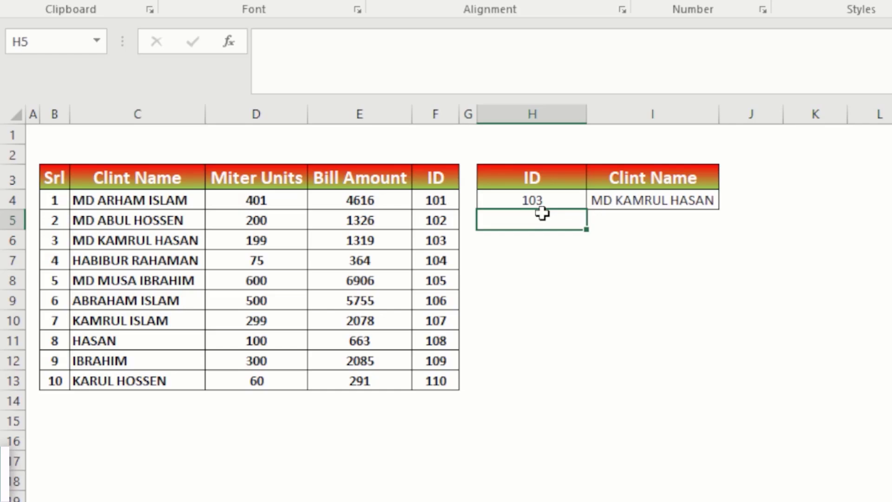
pyautogui.click(663, 200)
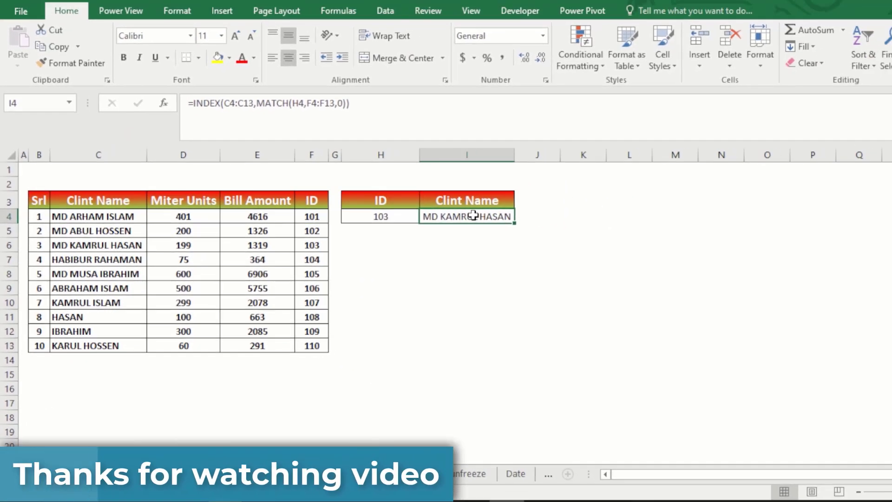